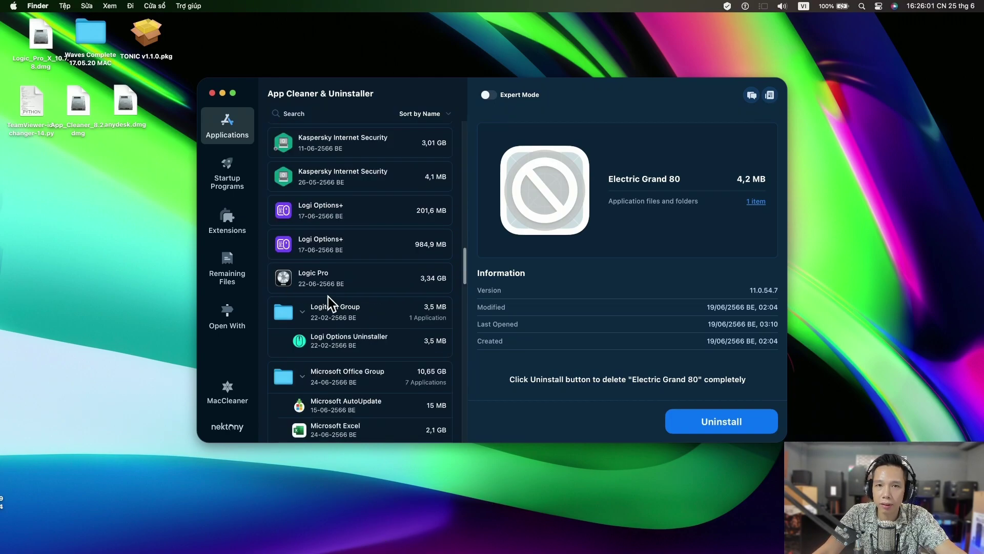
# Uninstall Logic Pro, reviewing its associated files and folders and starting the removal of all selected items.
pyautogui.click(329, 294)
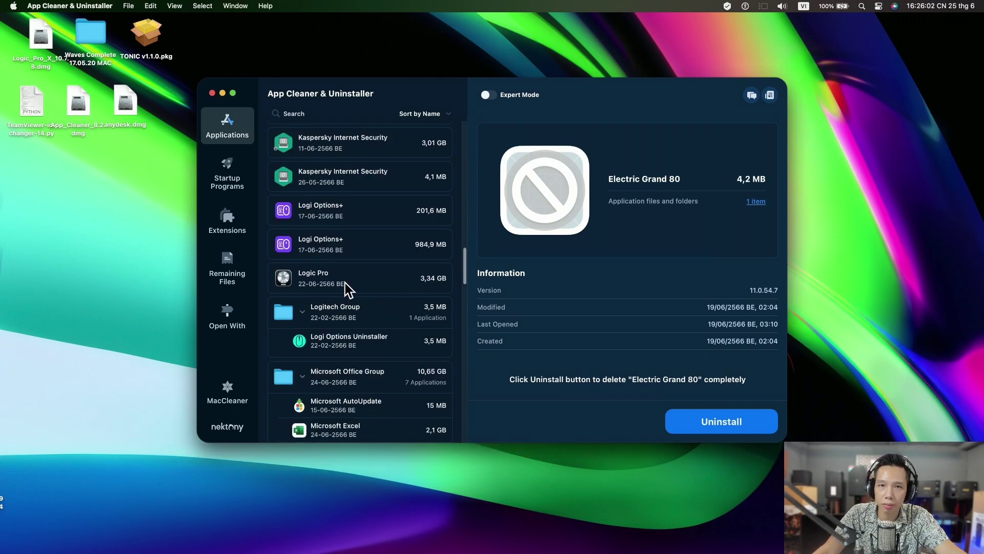
pyautogui.click(338, 285)
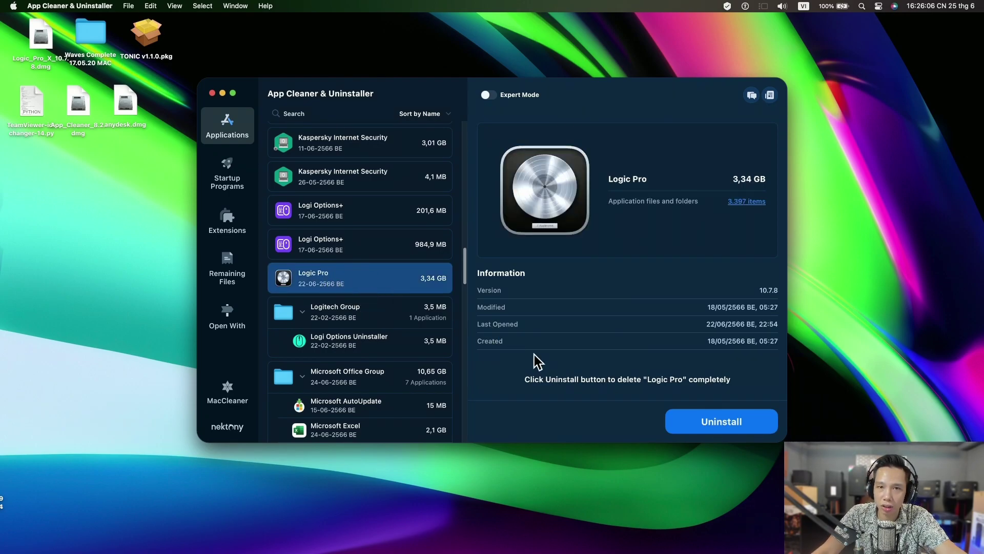
pyautogui.click(720, 429)
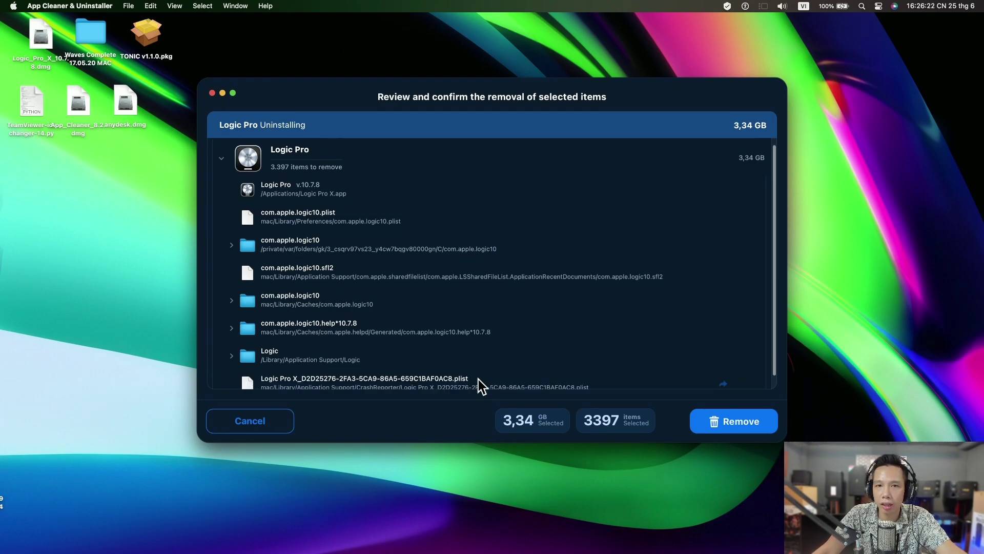
pyautogui.scroll(-2, 544, 378)
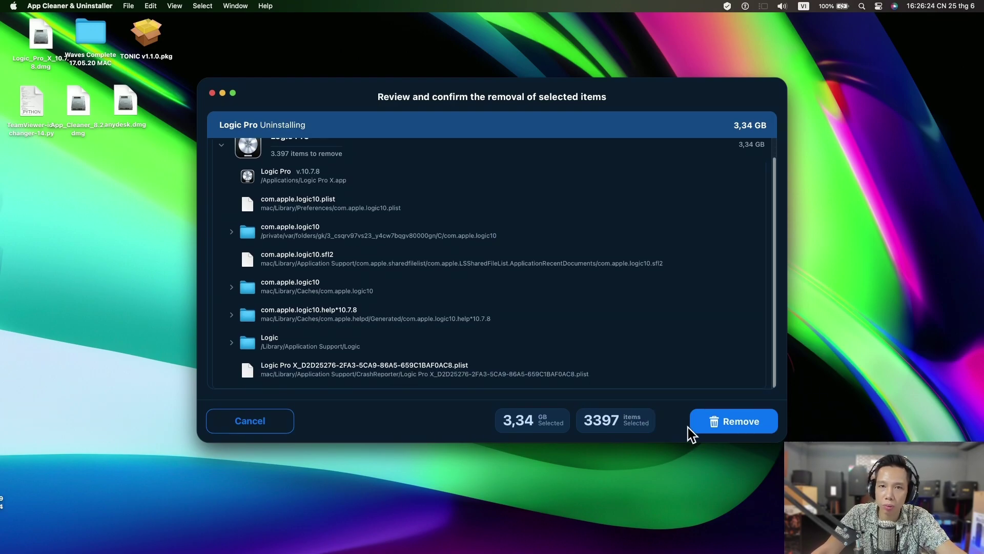
pyautogui.click(736, 428)
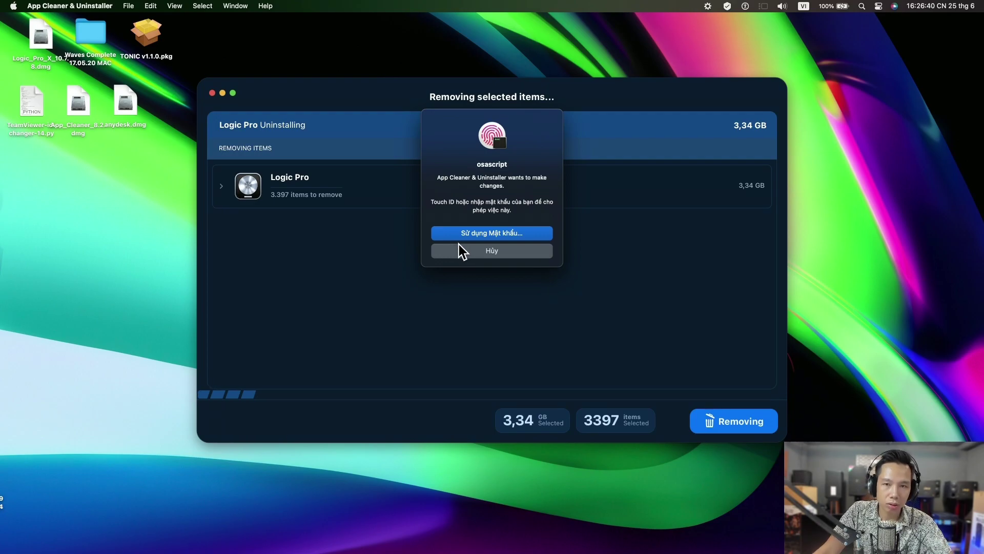
# Authorize the Logic Pro removal with the account password and close the completion screen.
pyautogui.click(492, 233)
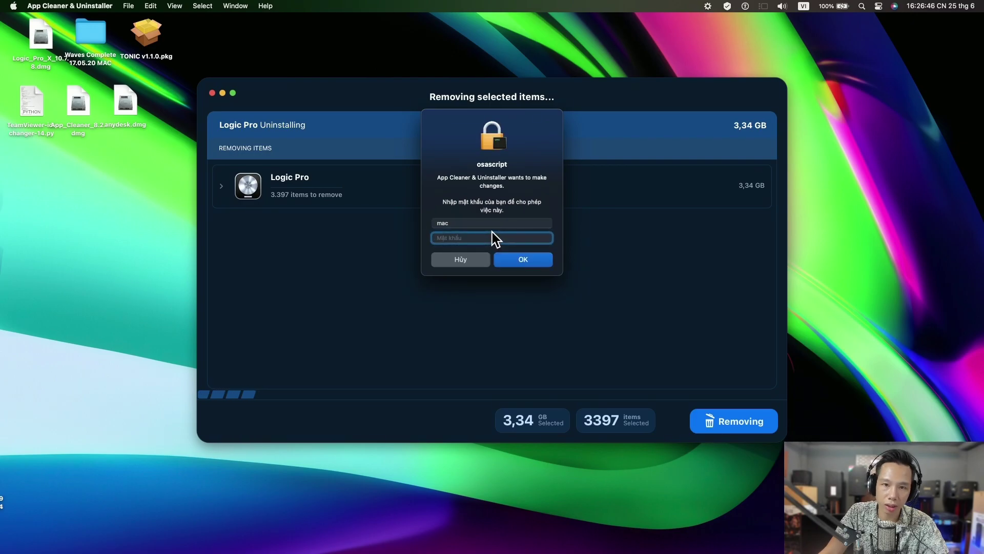
pyautogui.write('••••')
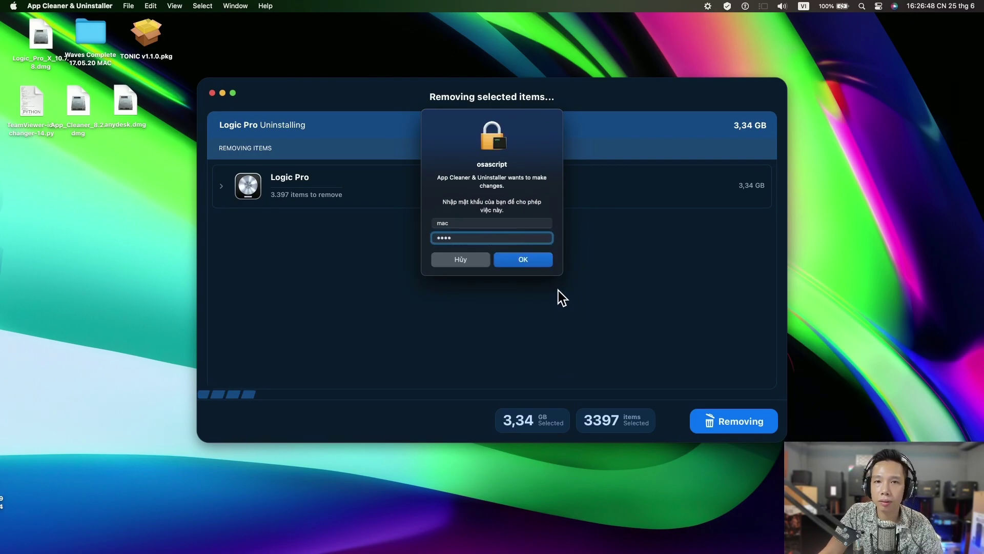
pyautogui.click(534, 264)
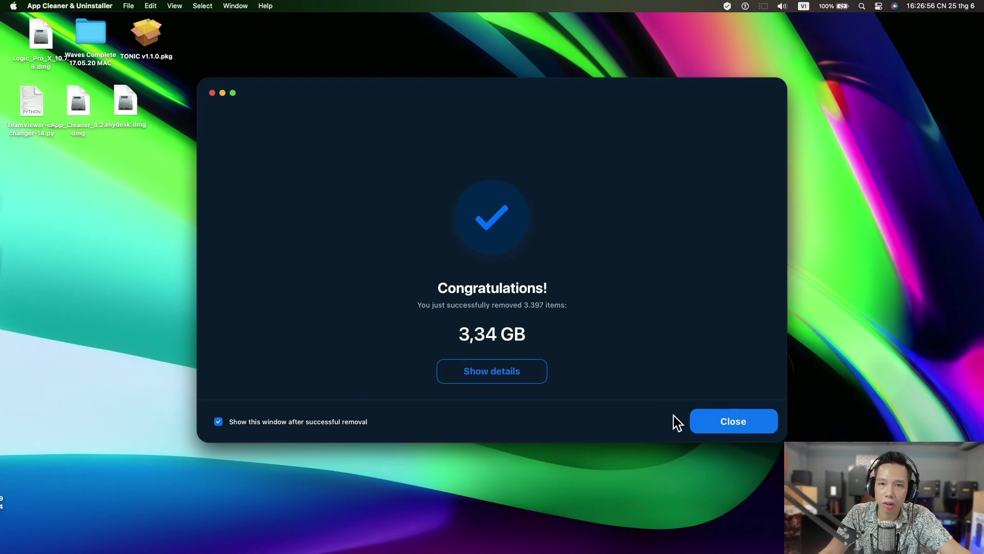
pyautogui.click(725, 426)
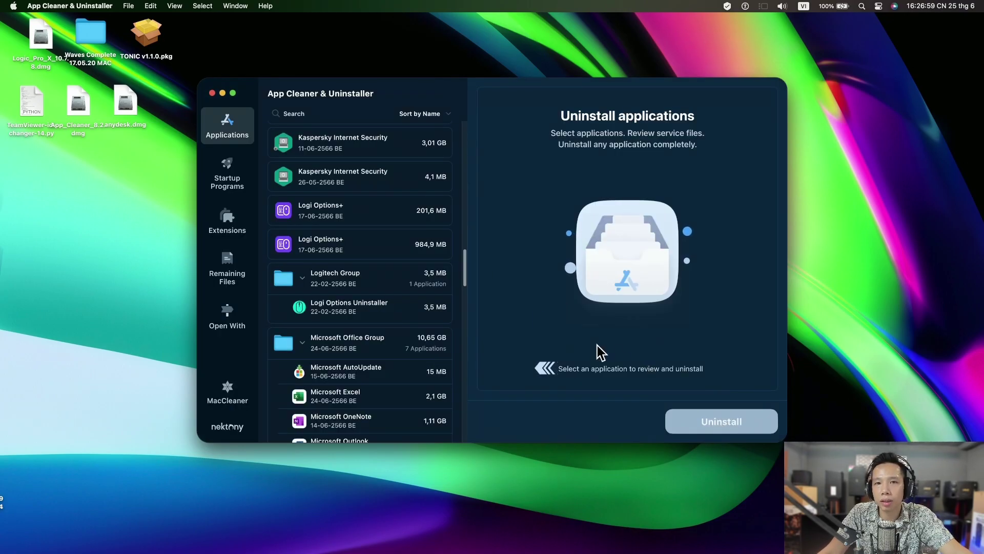
# Look through the list of installed applications for other programs that can be uninstalled.
pyautogui.scroll(5, 343, 314)
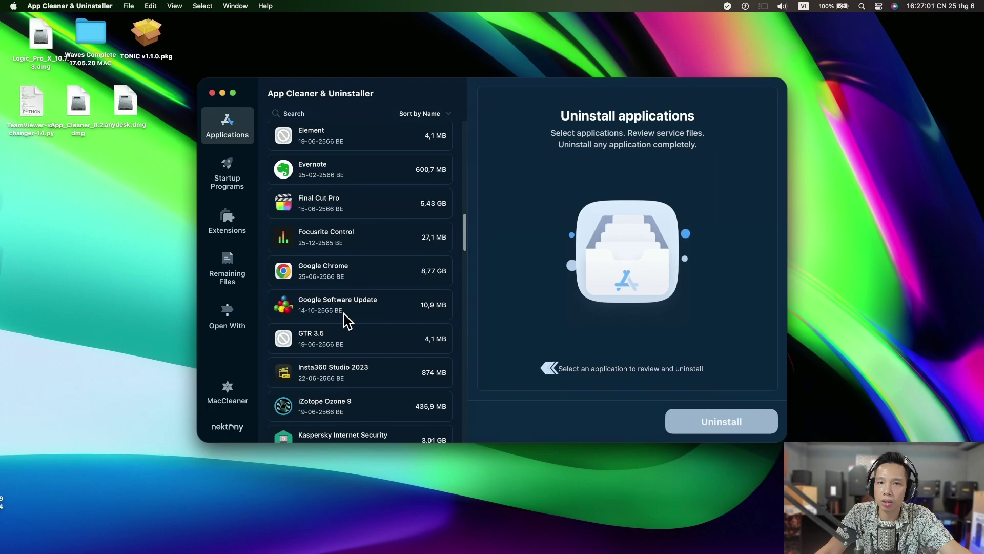
pyautogui.scroll(5, 344, 315)
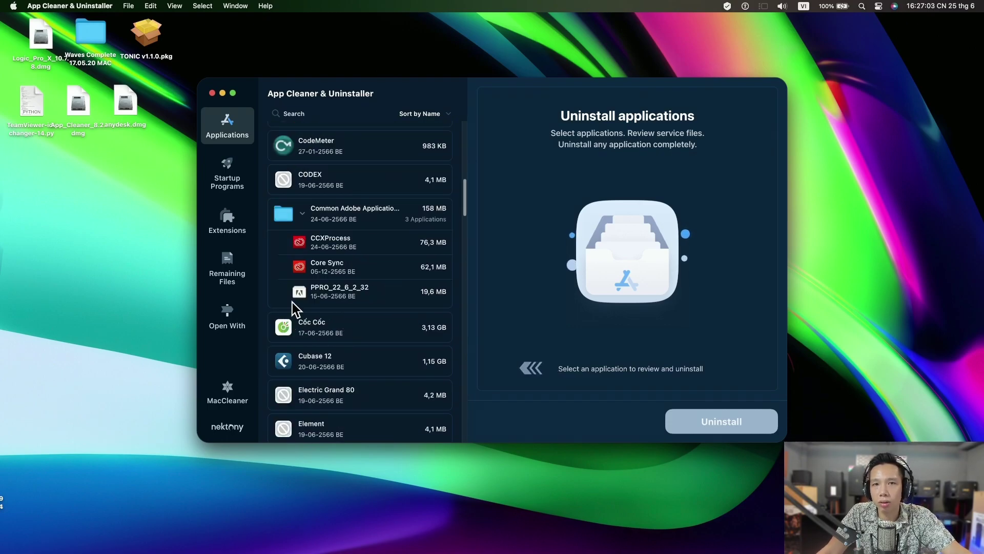
pyautogui.scroll(3, 308, 310)
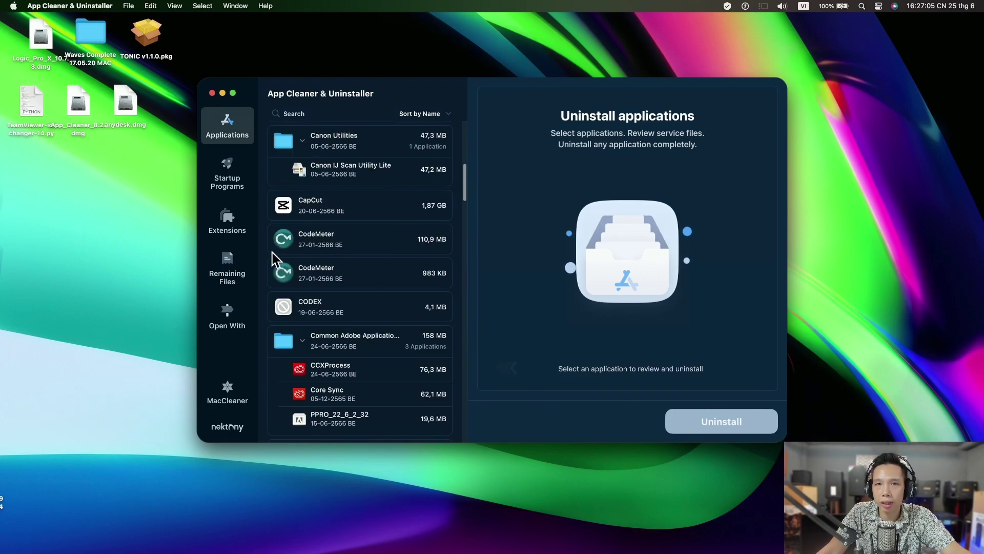
pyautogui.scroll(-20, 308, 335)
pyautogui.scroll(-2, 308, 336)
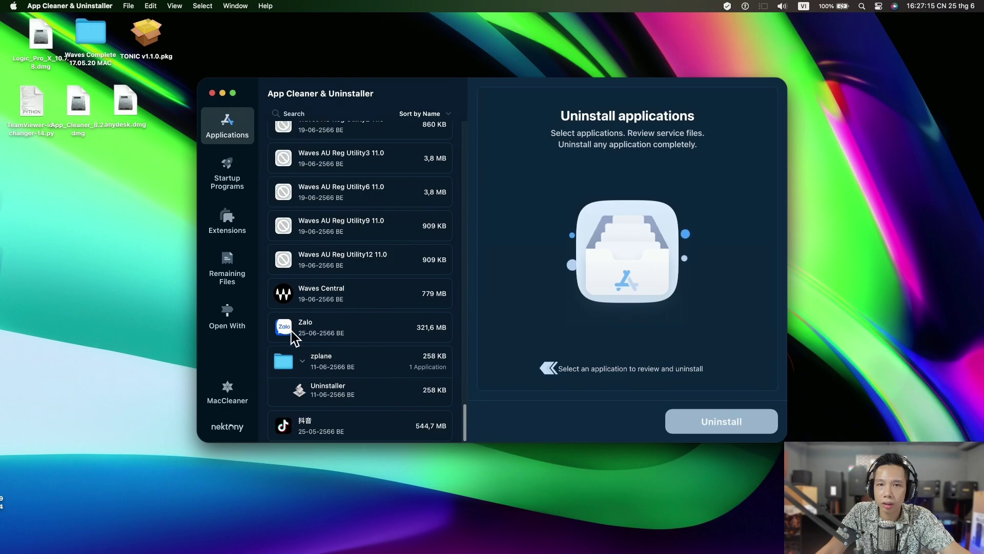
pyautogui.scroll(15, 357, 386)
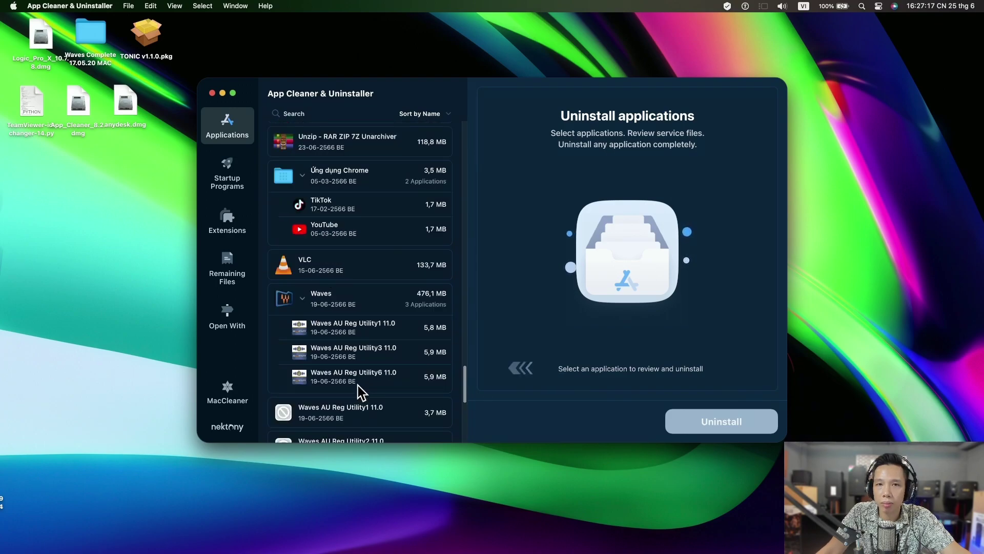
pyautogui.scroll(-5, 359, 382)
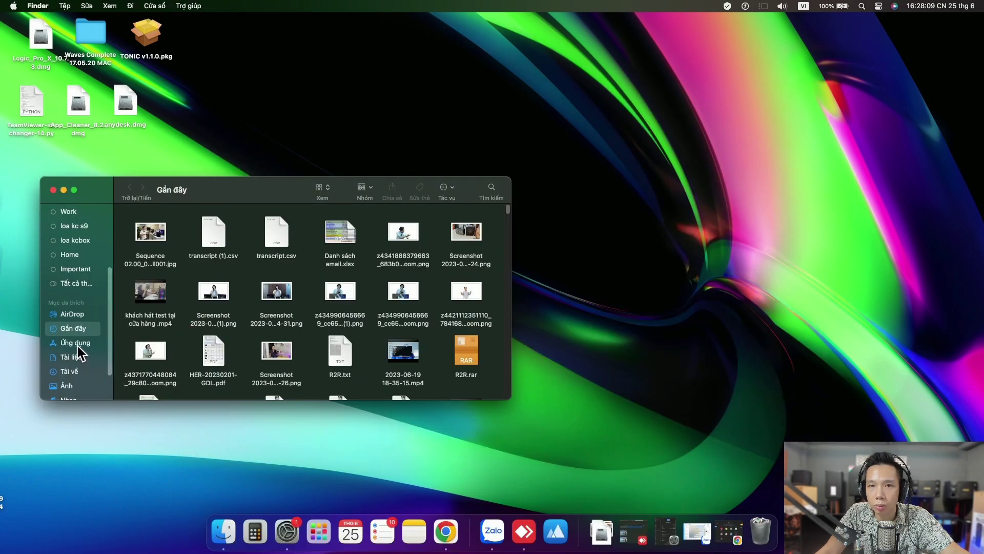
# Switch to Finder and move App Cleaner & Uninstaller from the Applications folder (Ứng dụng) to the Trash.
pyautogui.click(77, 344)
pyautogui.click(150, 298)
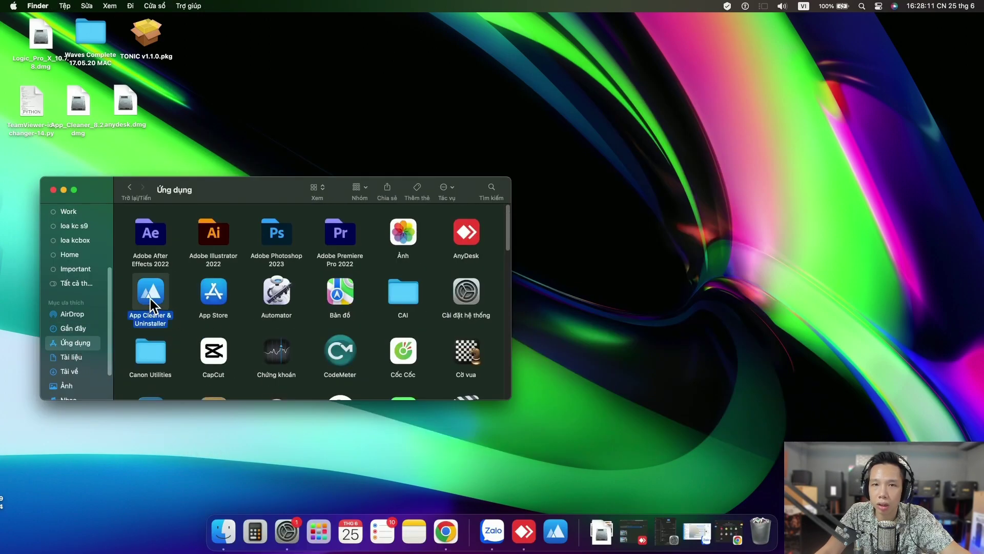
pyautogui.rightClick(150, 298)
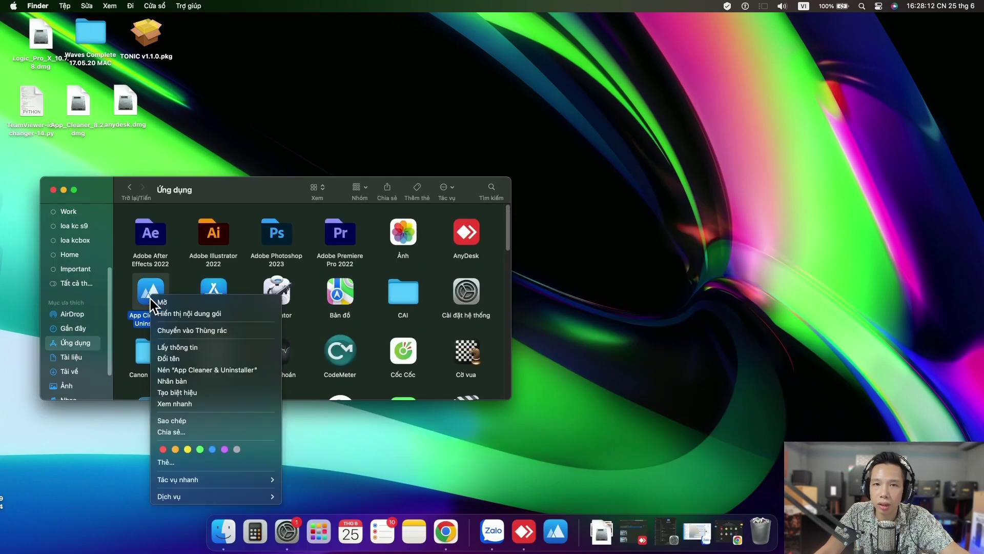
pyautogui.click(170, 332)
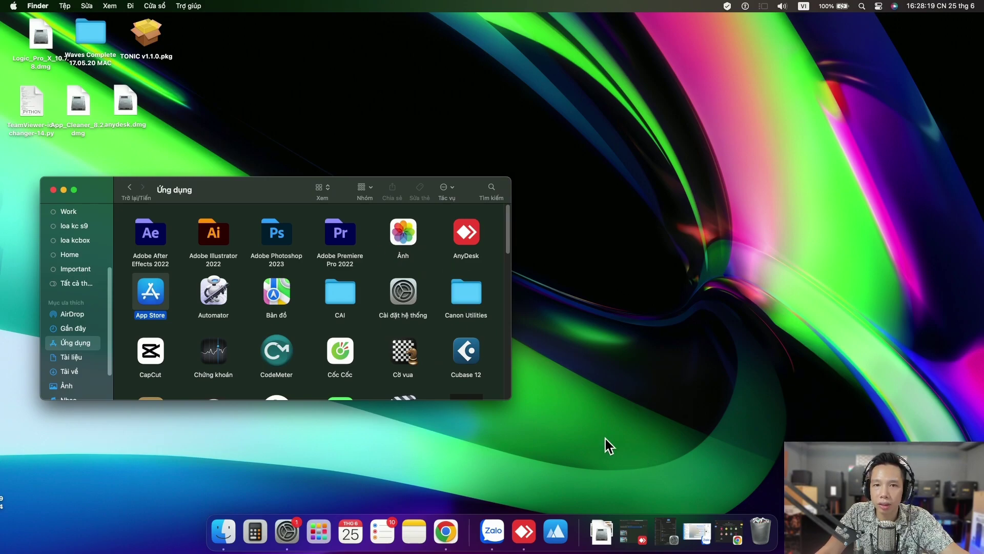
# Empty the Trash and confirm the permanent deletion of its contents.
pyautogui.rightClick(758, 547)
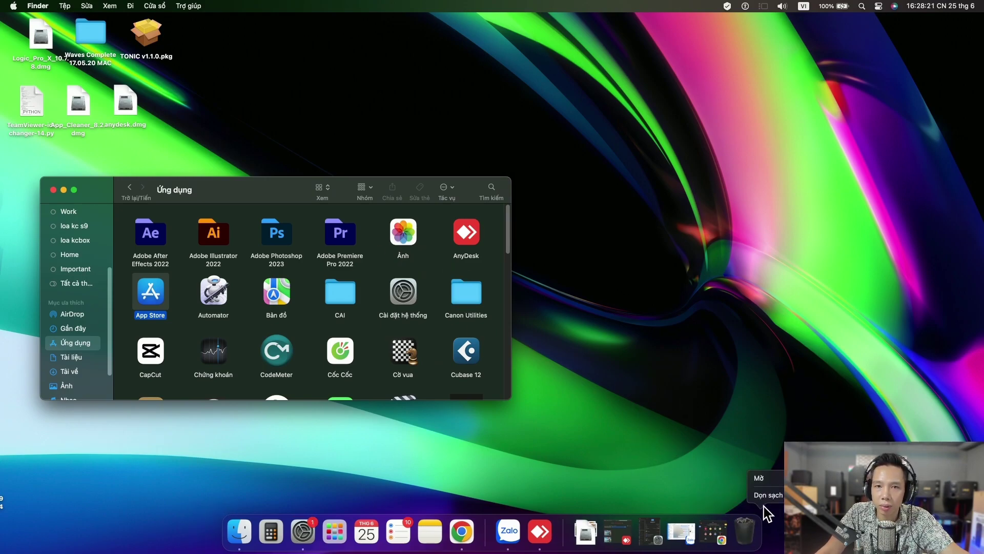
pyautogui.click(764, 496)
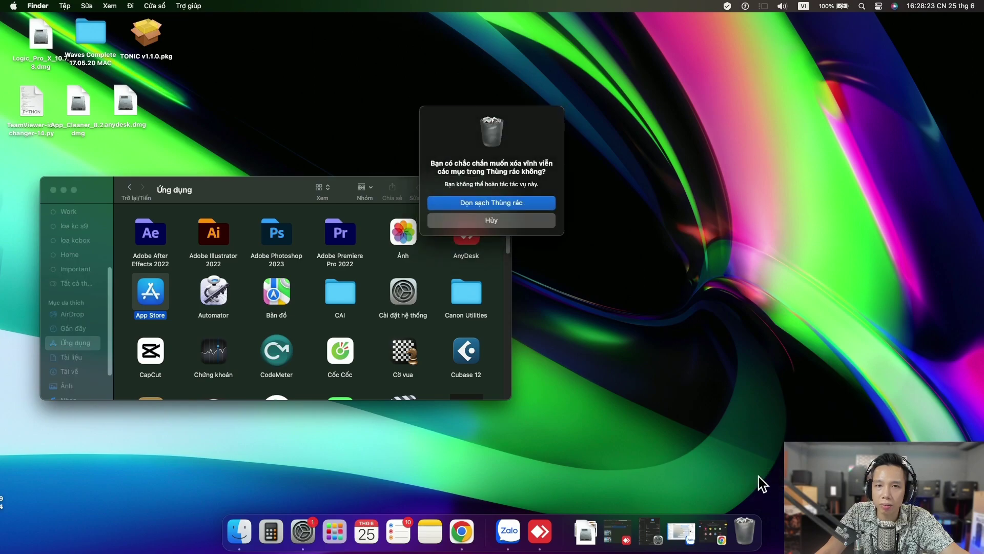
pyautogui.click(535, 206)
pyautogui.click(544, 246)
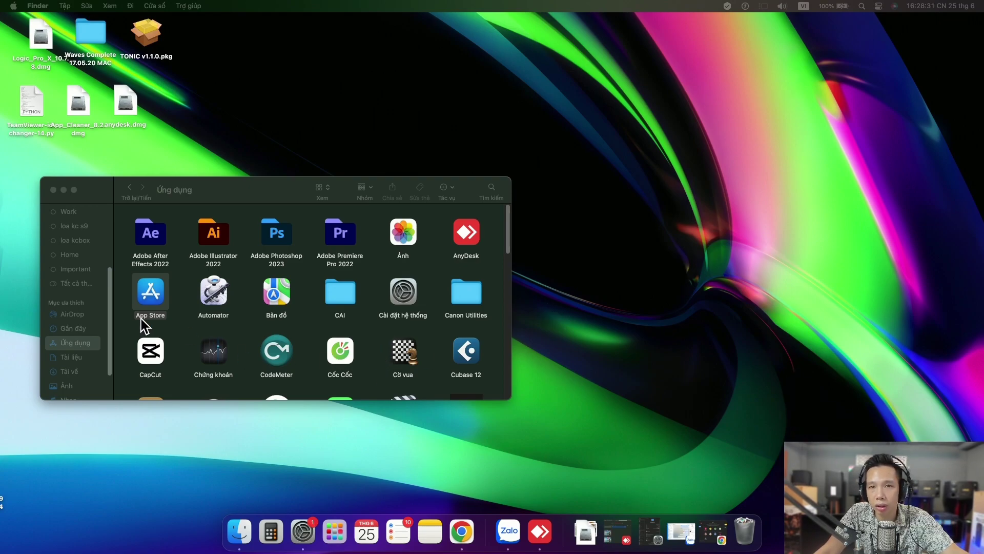
pyautogui.scroll(-1, 153, 308)
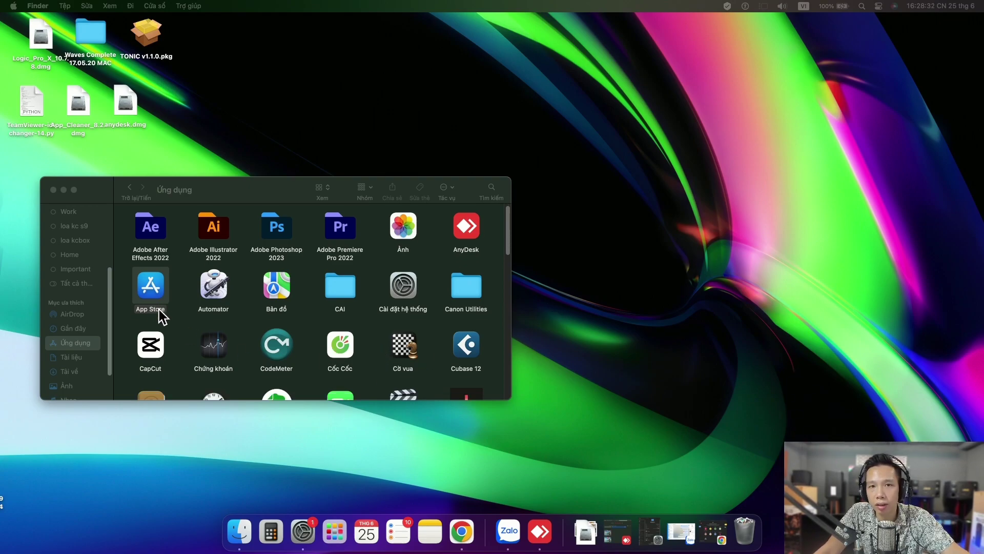
pyautogui.click(103, 305)
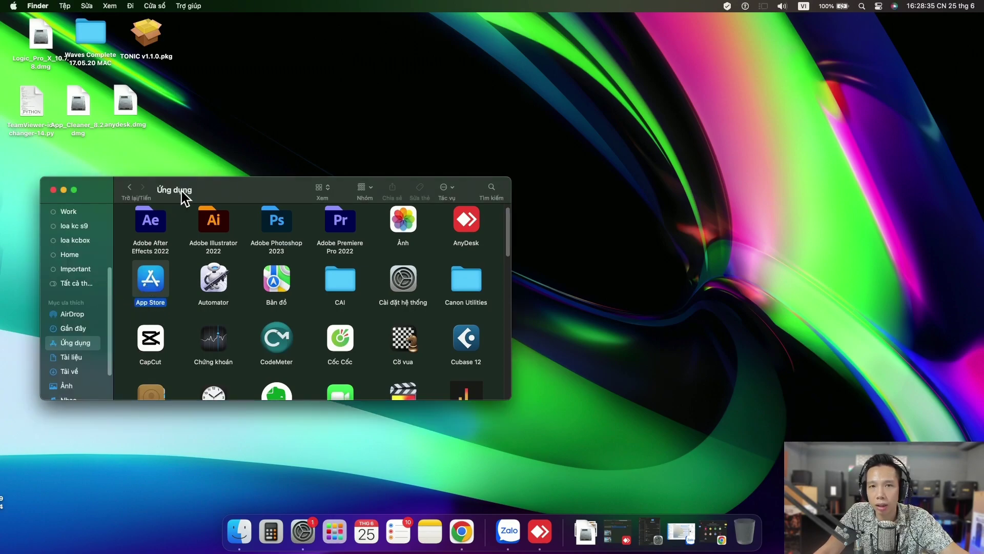
pyautogui.click(201, 149)
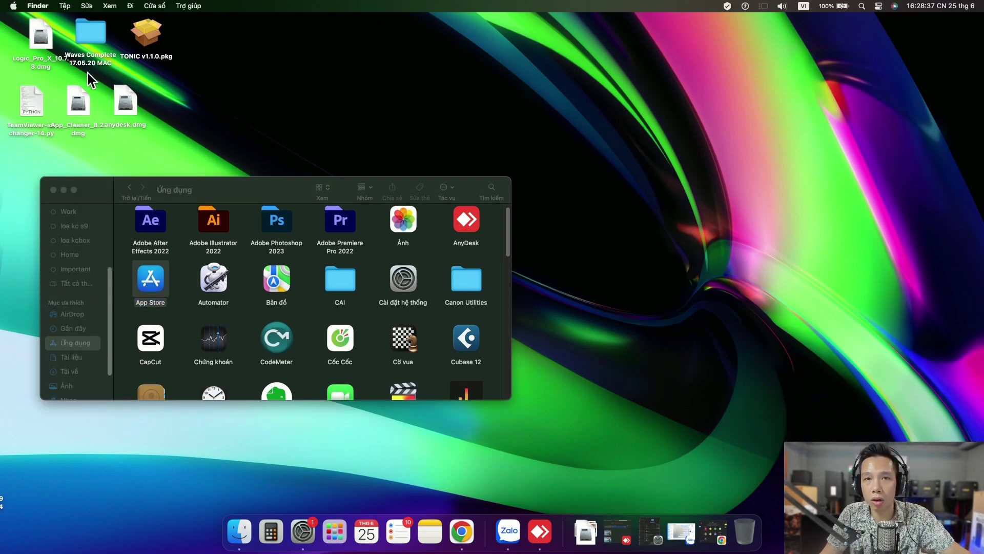
# Move App_Cleaner_8.2.dmg to a free desktop area, open it and copy App Cleaner & Uninstaller into the Applications folder.
pyautogui.moveTo(82, 90); pyautogui.dragTo(621, 56)
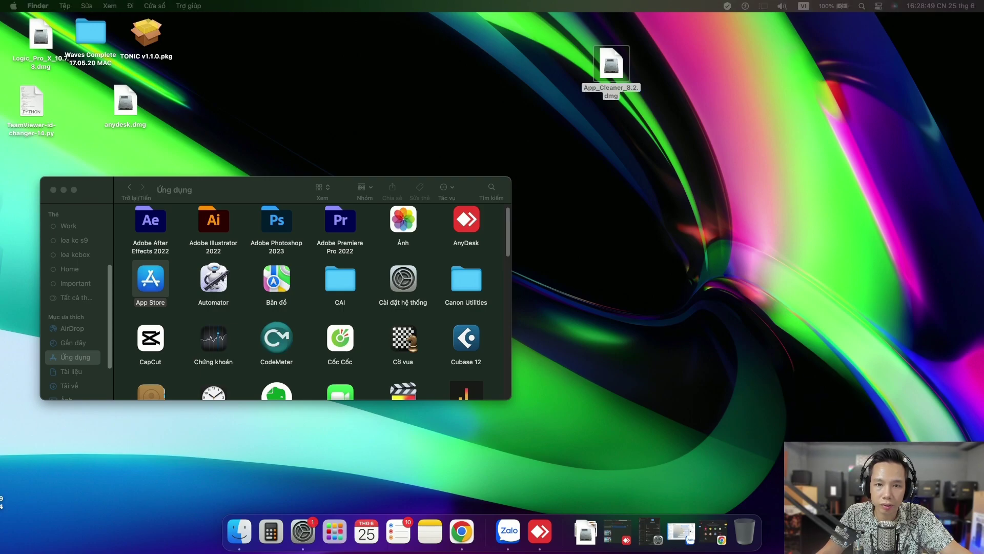
pyautogui.moveTo(250, 36); pyautogui.dragTo(713, 113)
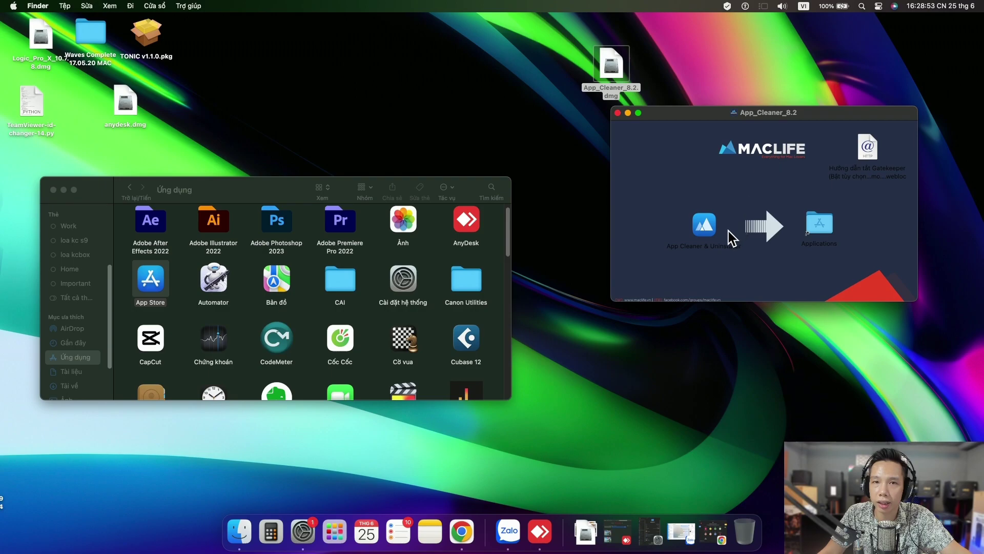
pyautogui.moveTo(703, 228); pyautogui.dragTo(812, 212)
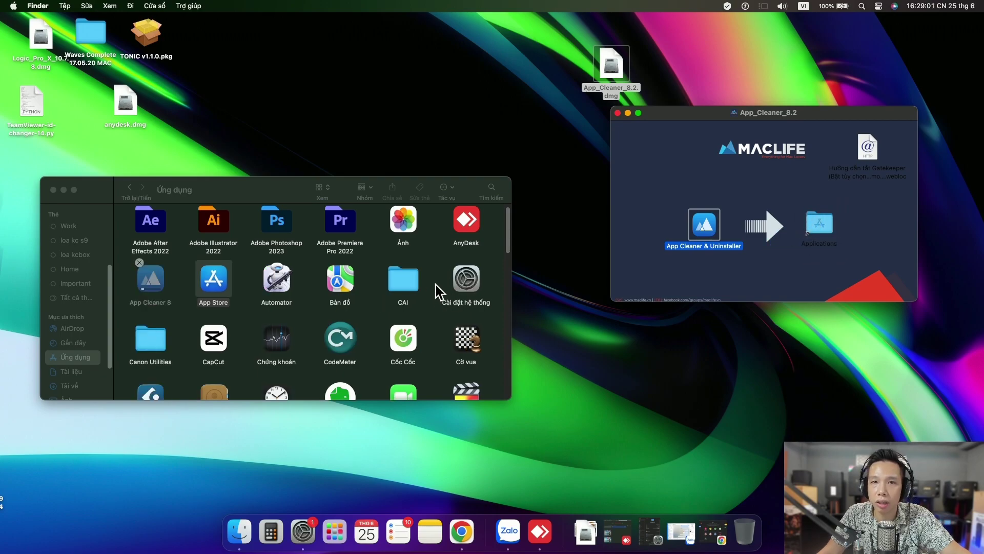
pyautogui.click(554, 278)
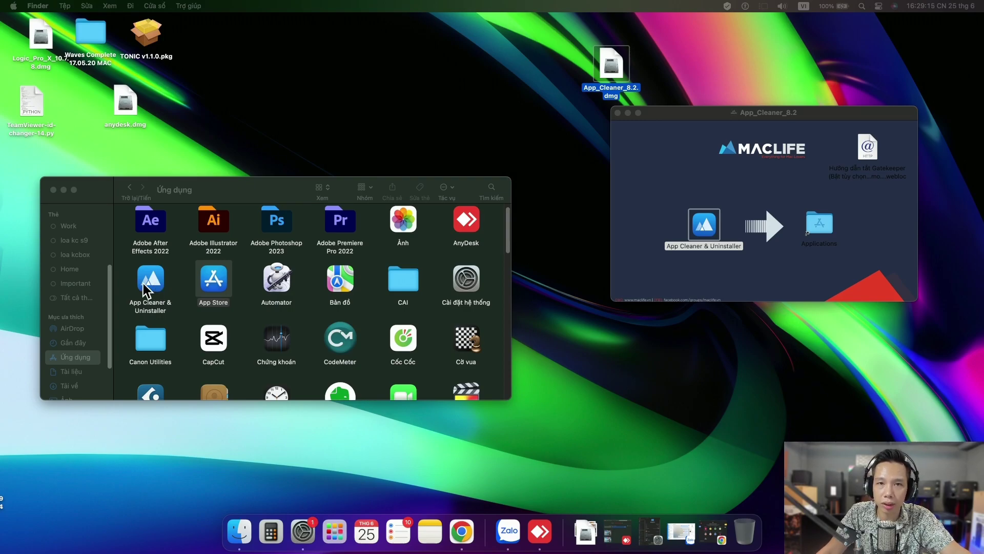
# Launch App Cleaner & Uninstaller from the Applications folder, allow it to open, and move its window clear of the Finder window.
pyautogui.doubleClick(165, 290)
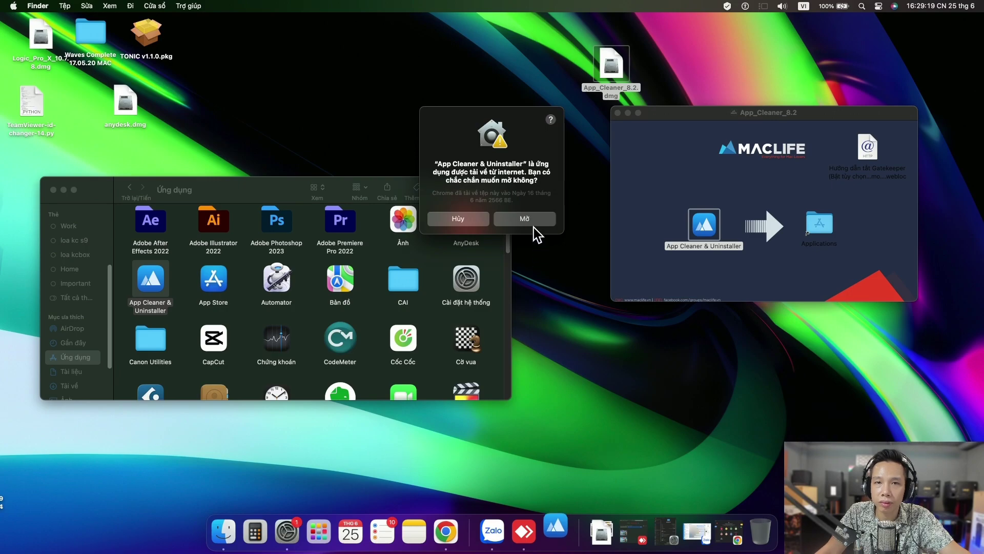
pyautogui.click(524, 219)
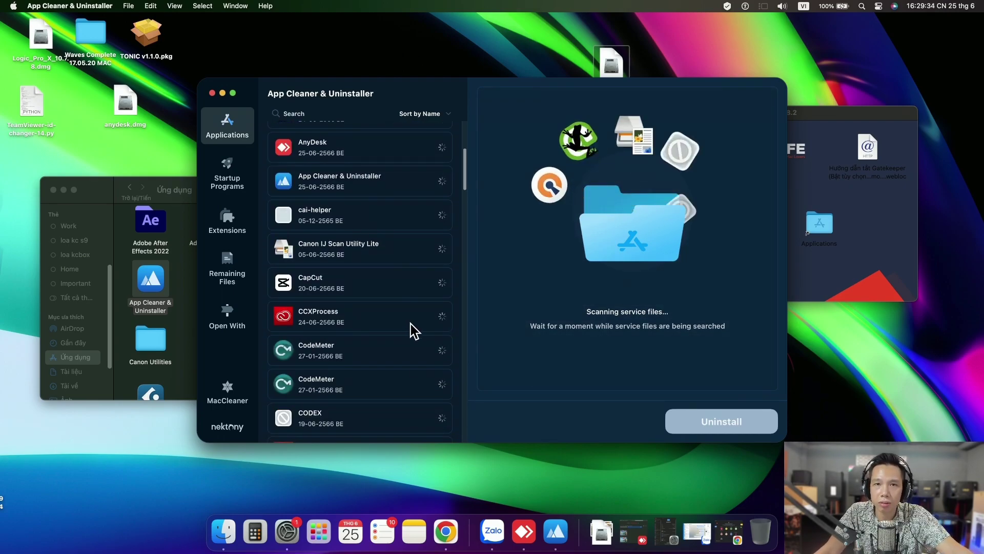
pyautogui.scroll(-5, 342, 280)
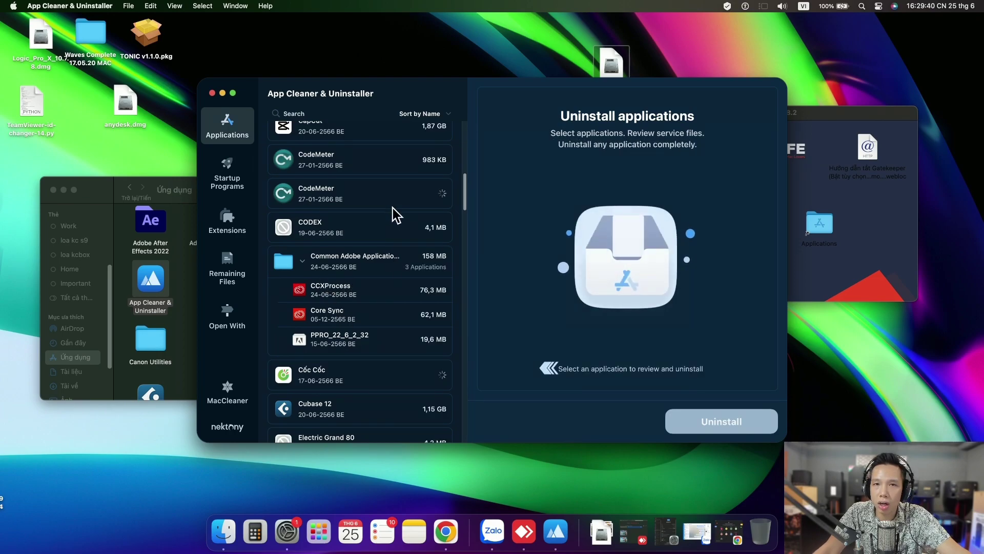
pyautogui.moveTo(538, 80); pyautogui.dragTo(567, 73)
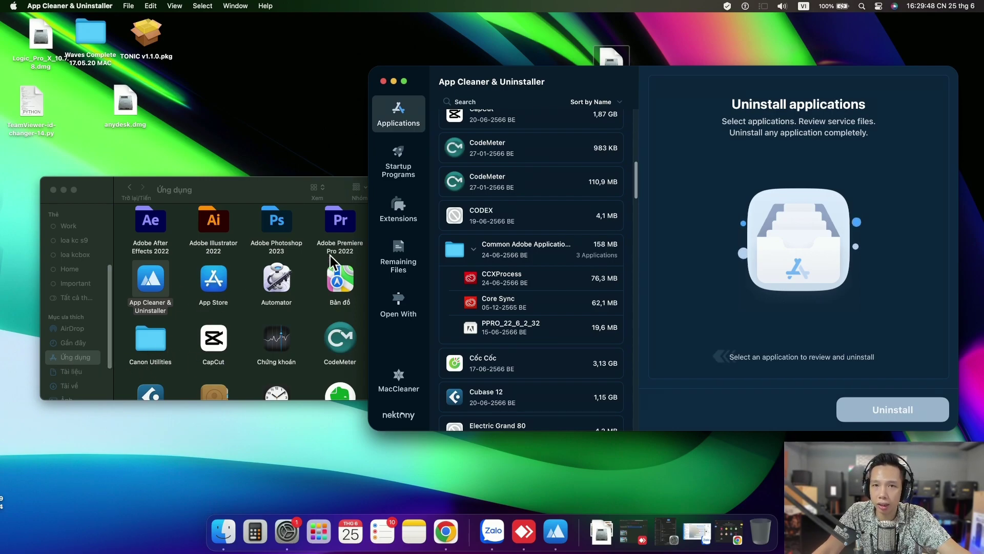
# Look through the scanned application list in the reinstalled App Cleaner & Uninstaller.
pyautogui.scroll(-6, 546, 237)
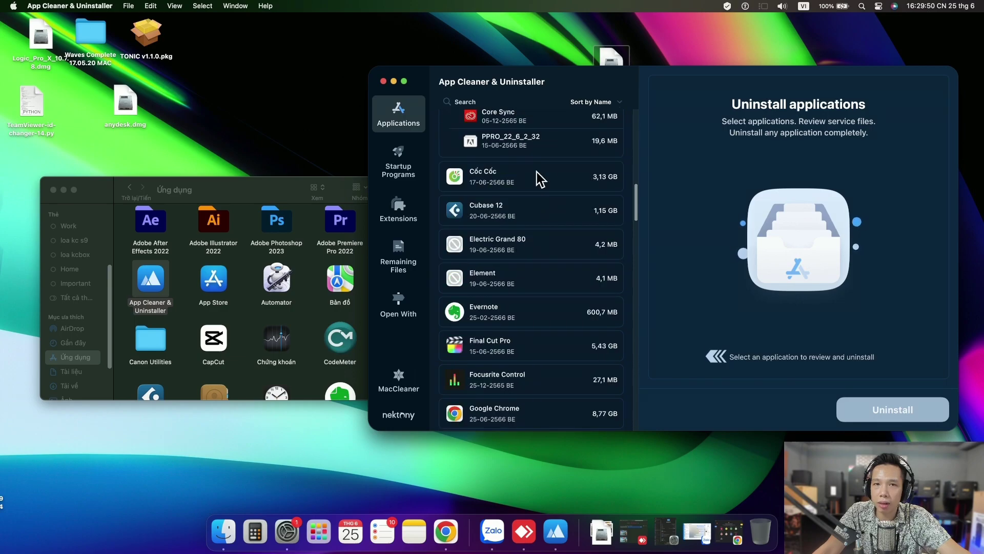
pyautogui.scroll(-3, 549, 318)
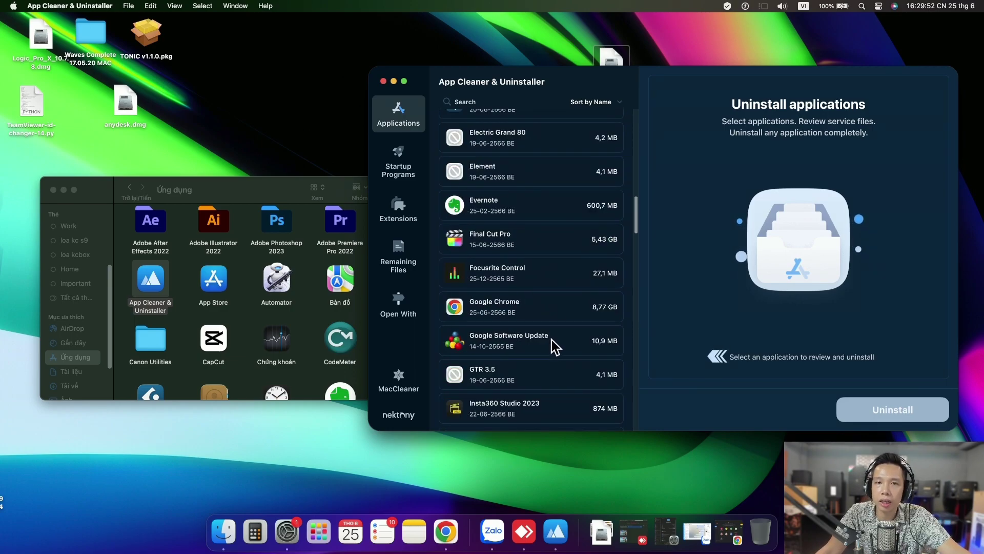
pyautogui.scroll(-2, 570, 313)
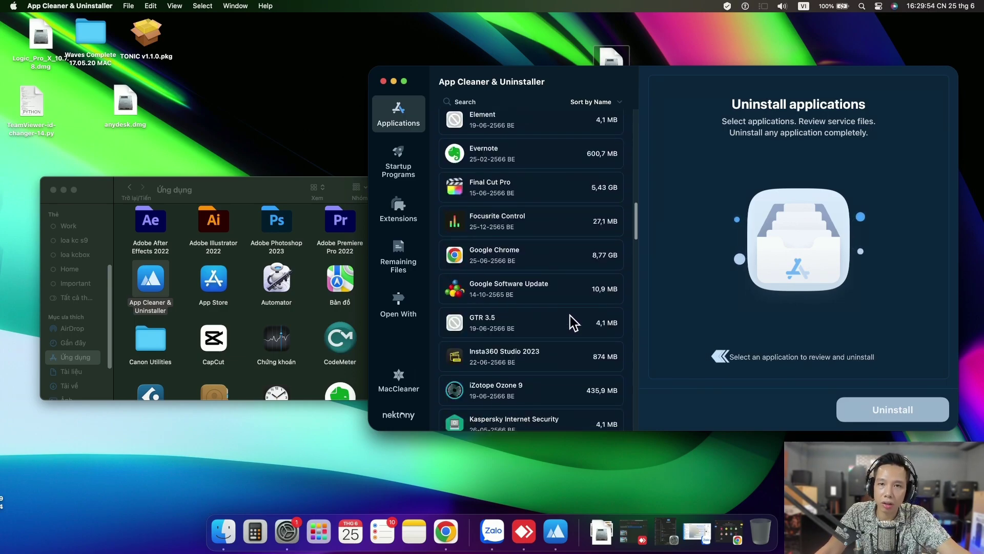